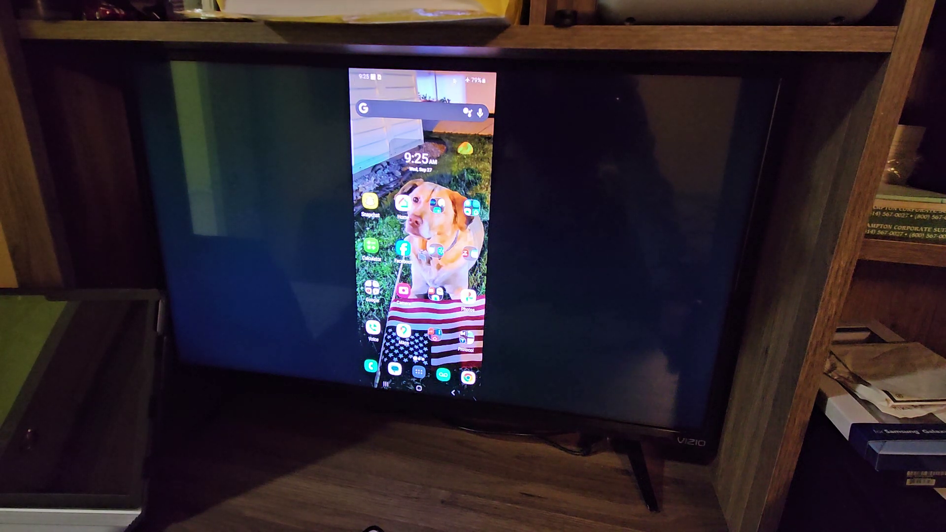
- Swipe up on the mirrored home screen to reveal the full app list
drag(420, 311, 420, 145)
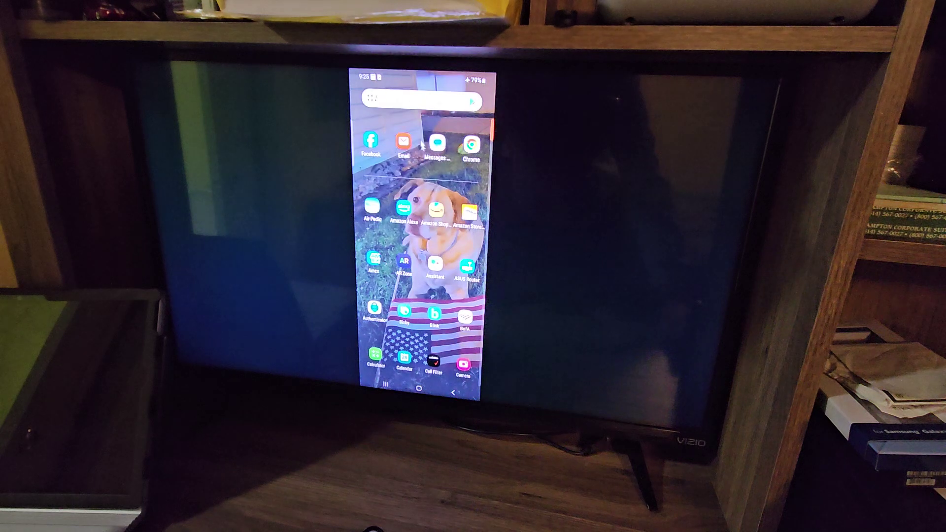
scroll(420, 245, down, 5)
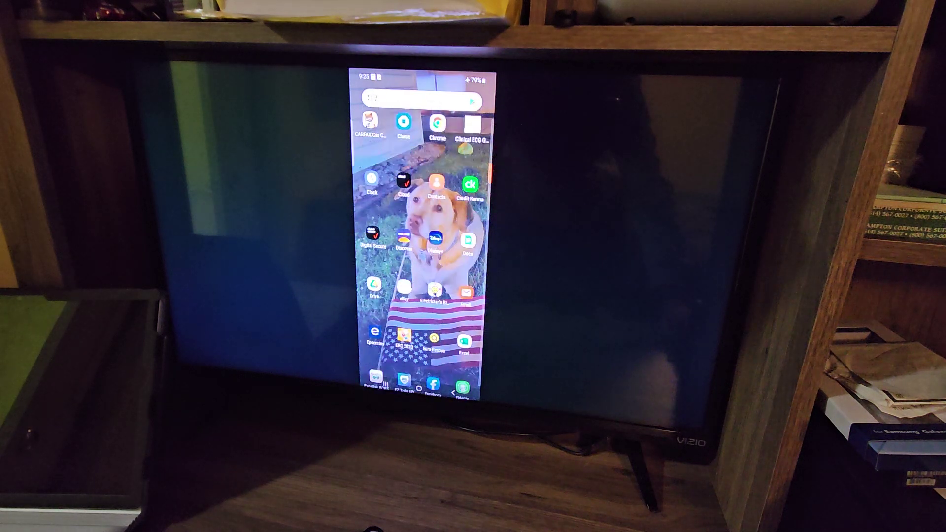
scroll(421, 243, down, 1)
scroll(421, 245, down, 1)
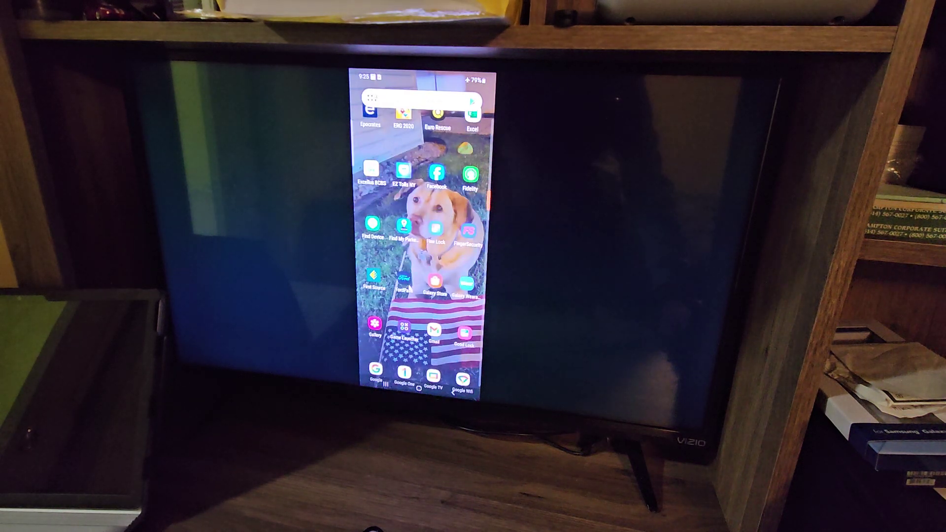
scroll(421, 244, down, 1)
scroll(421, 245, down, 2)
scroll(409, 289, down, 1)
scroll(408, 288, down, 1)
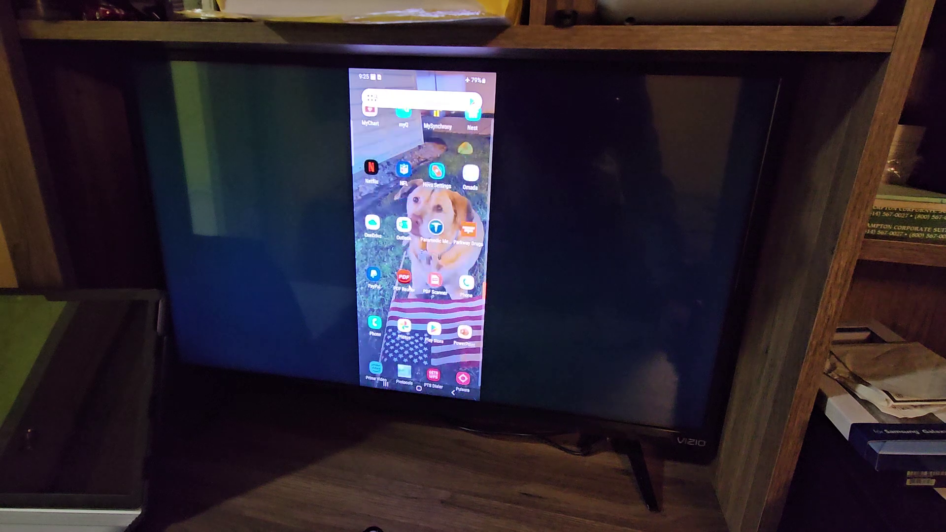
scroll(409, 289, down, 1)
scroll(409, 289, down, 1)
scroll(409, 288, down, 2)
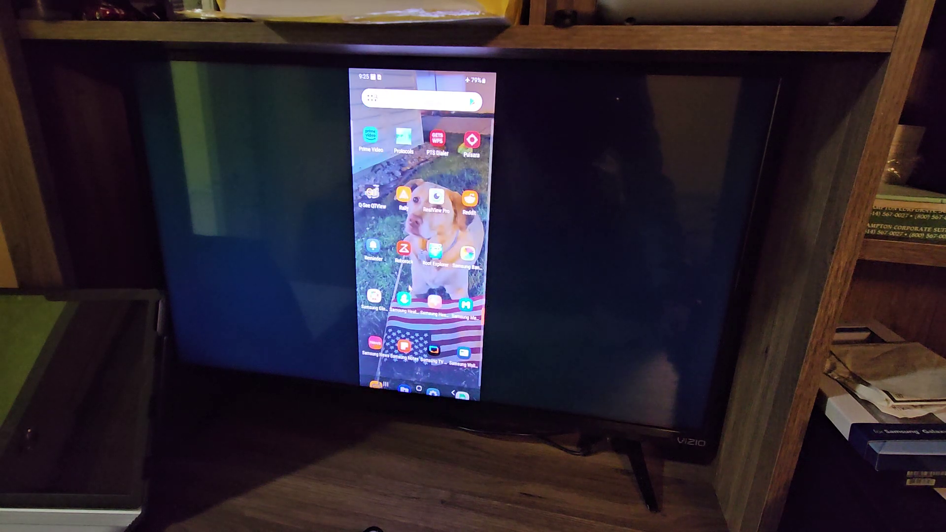
scroll(410, 287, down, 1)
scroll(409, 287, down, 1)
scroll(409, 287, down, 1)
scroll(409, 288, down, 1)
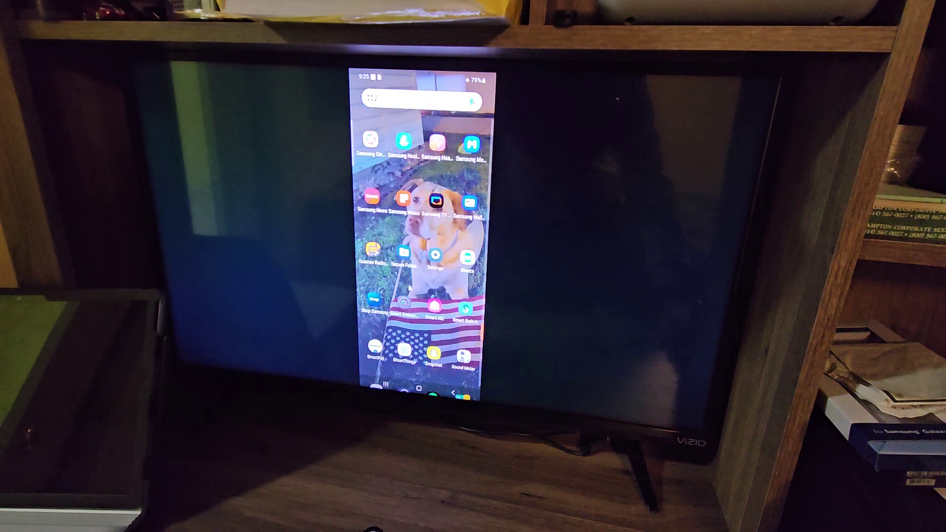
scroll(410, 287, down, 1)
- Launch Smart Switch and acknowledge the watch-data notice to continue the transfer
click(472, 292)
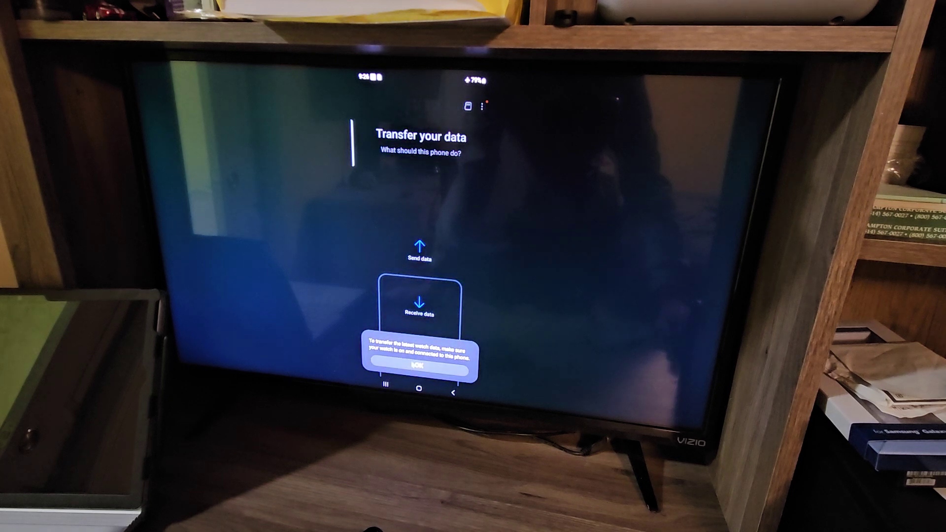
click(408, 364)
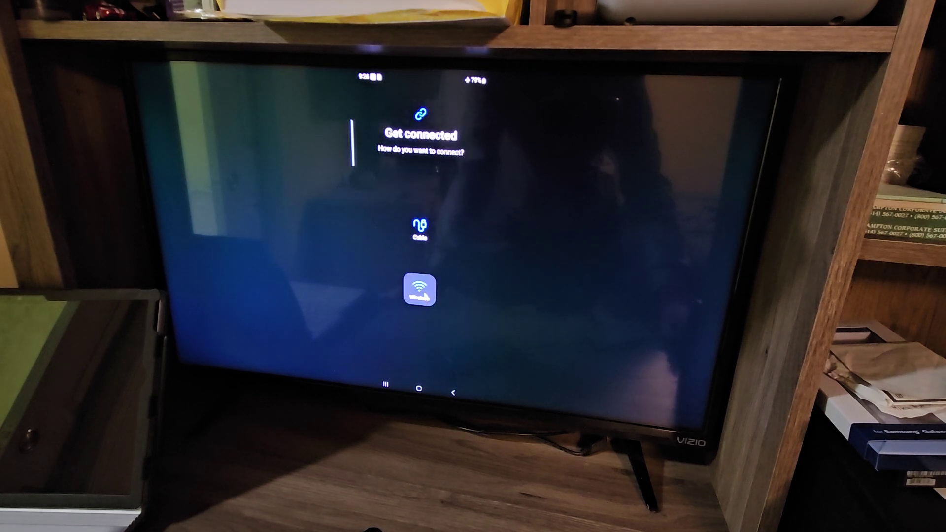